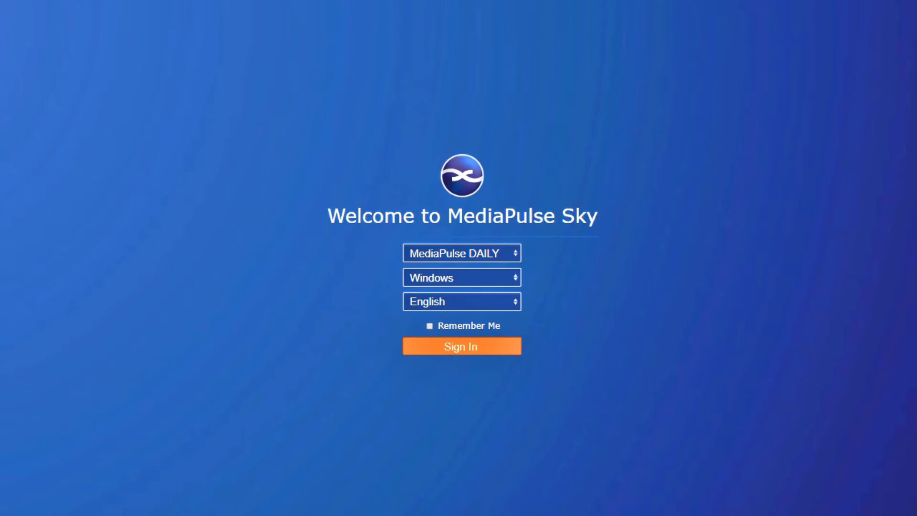
# - Sign in to MediaPulse DAILY and open the Event Triggers setup of the System module
pyautogui.click(476, 353)
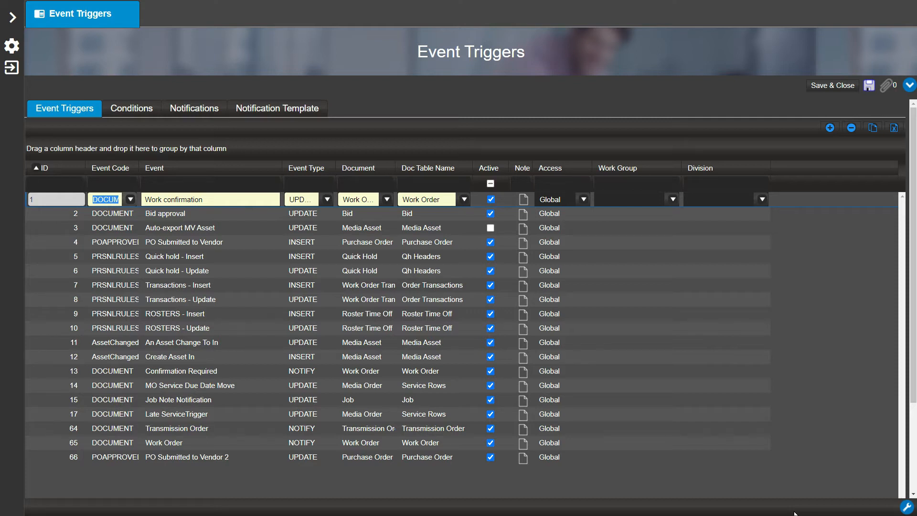
pyautogui.click(11, 19)
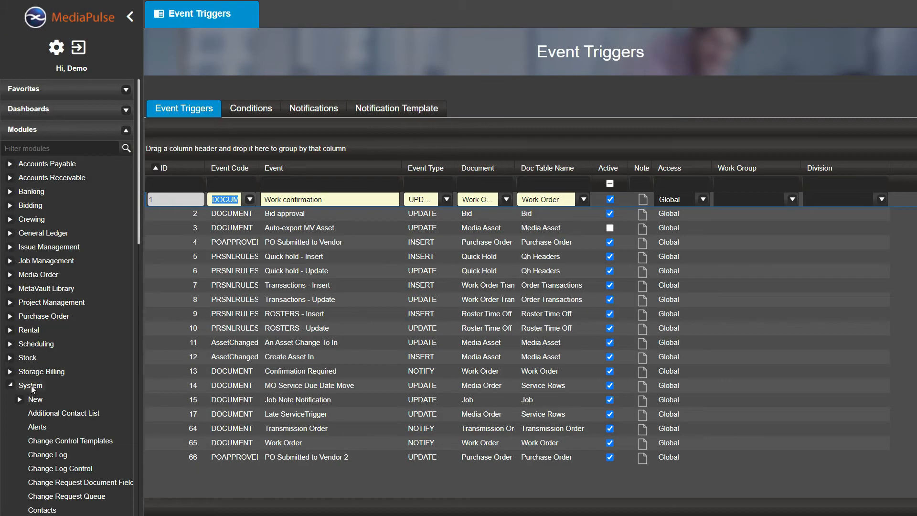
pyautogui.scroll(-6, 31, 386)
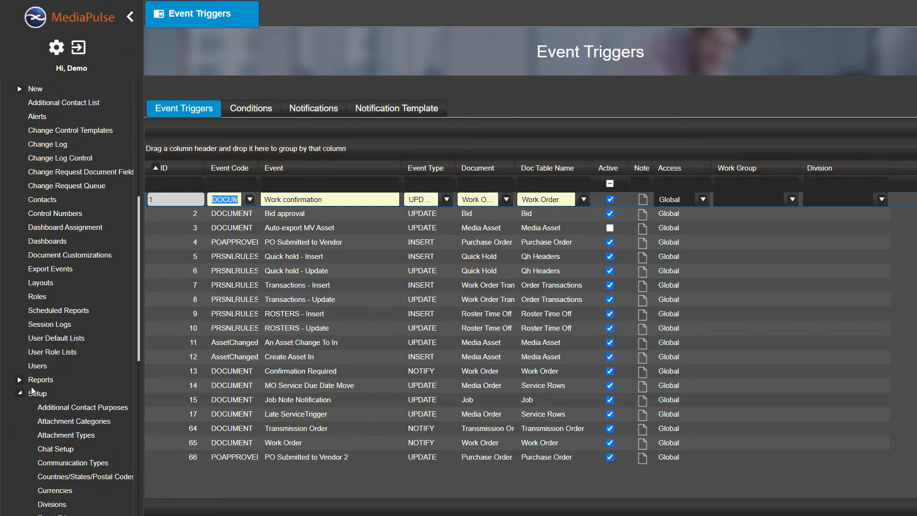
pyautogui.scroll(-2, 30, 393)
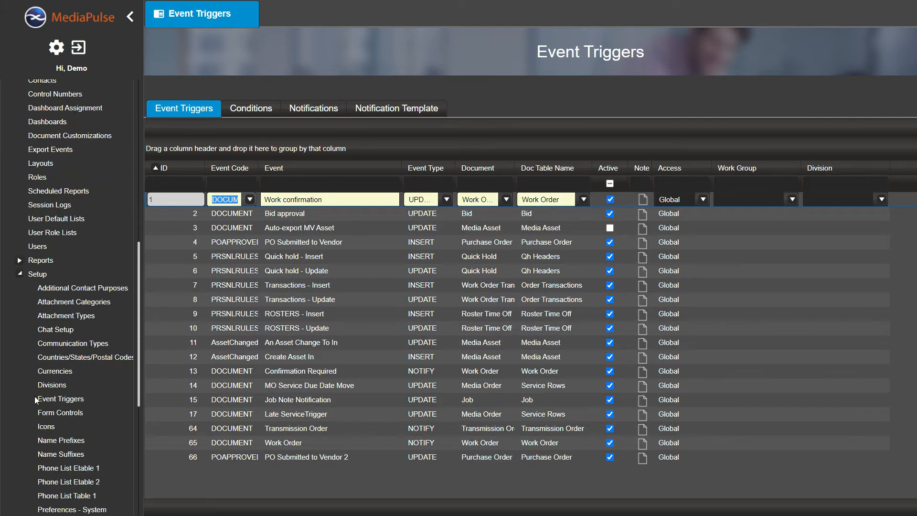
pyautogui.click(54, 399)
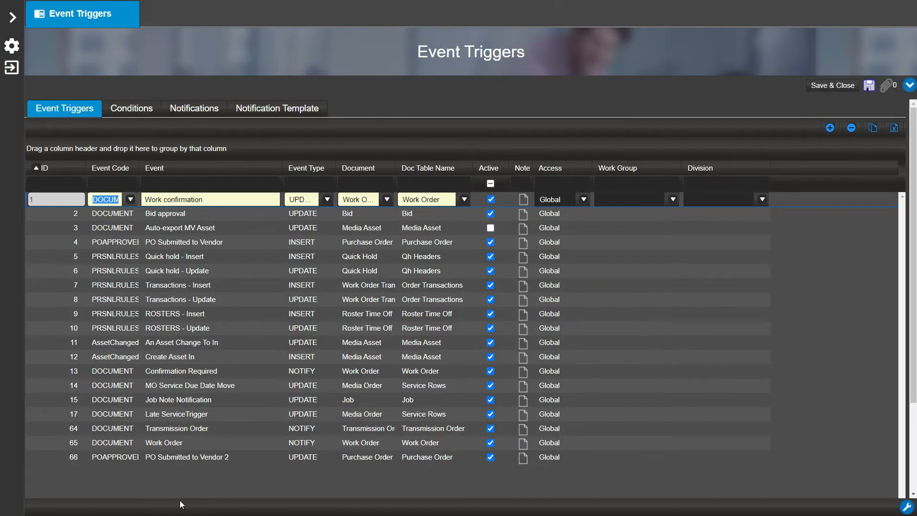
# - Add a new event trigger with event code NOTIFY and the event name "Closed PO Notification"
pyautogui.click(831, 130)
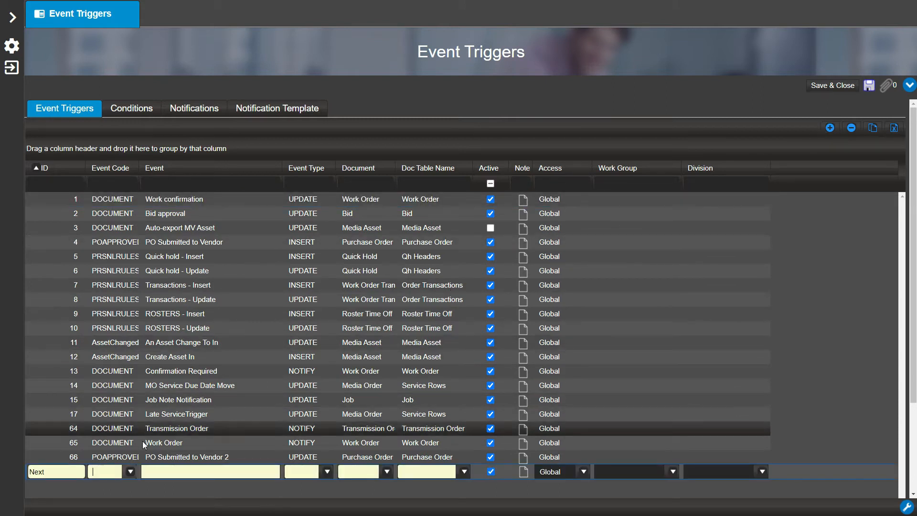
pyautogui.click(130, 472)
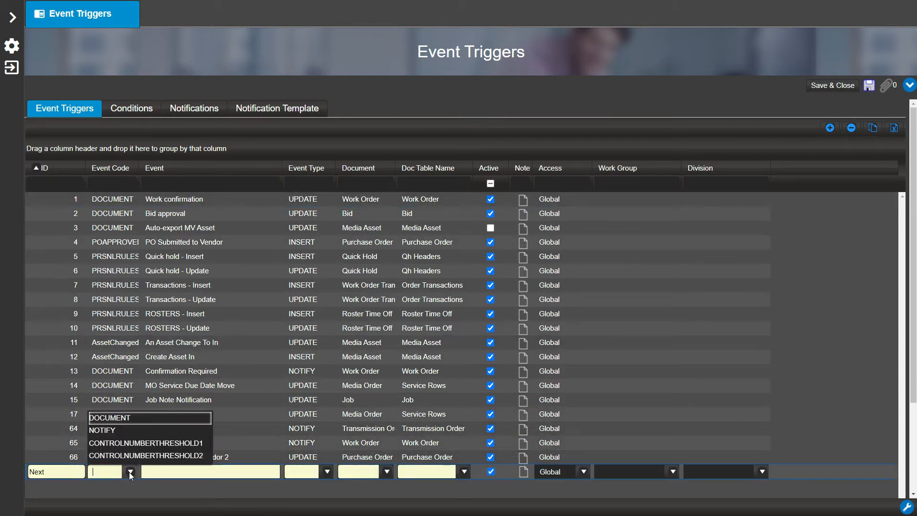
pyautogui.click(130, 433)
pyautogui.click(156, 473)
pyautogui.write('Closed PO Notification')
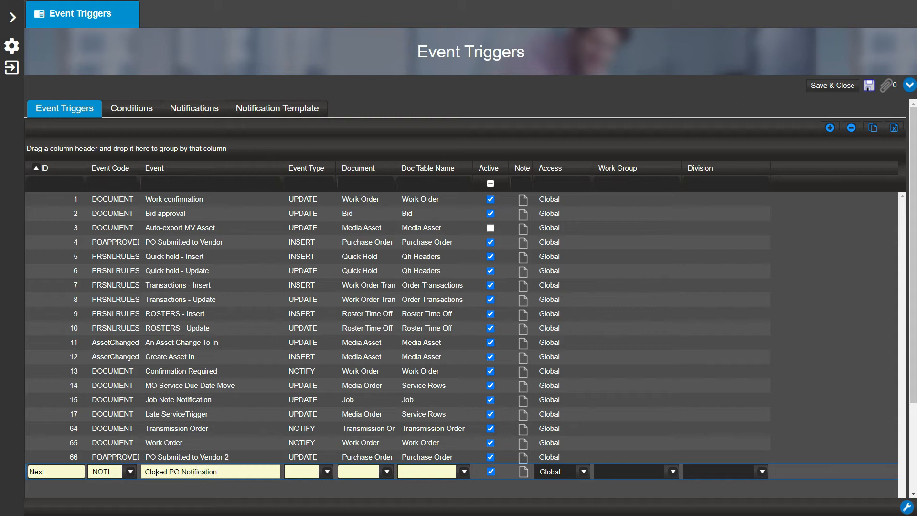
# - Set the new trigger's event type to UPDATE and both its document and doc table name to Purchase Order
pyautogui.click(328, 472)
pyautogui.click(312, 431)
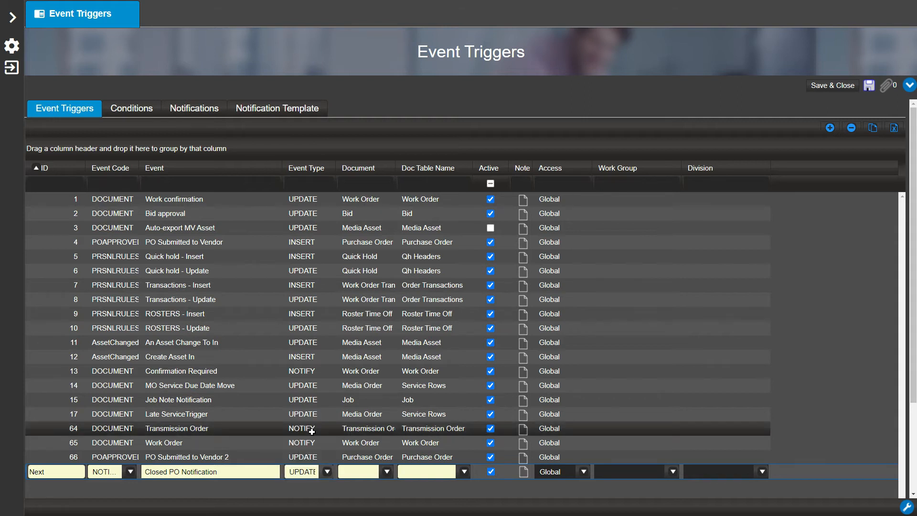
pyautogui.click(387, 472)
pyautogui.write('purch')
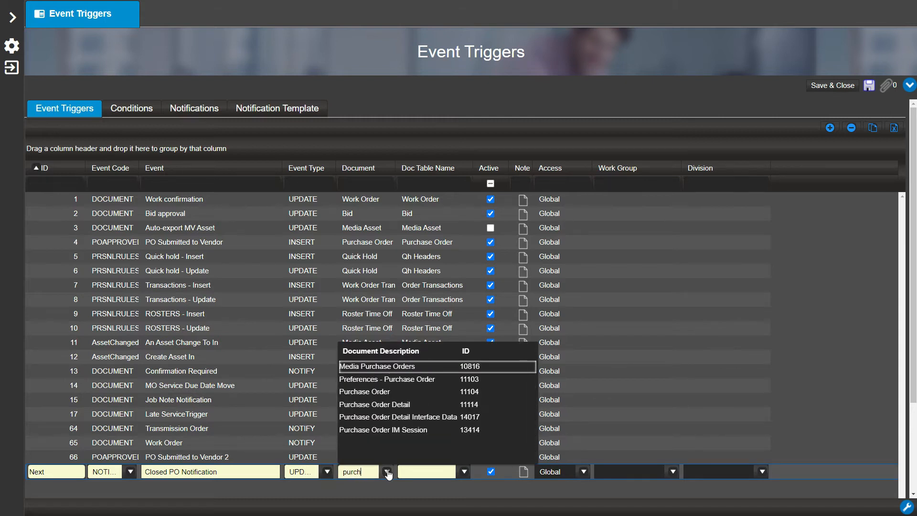
pyautogui.click(392, 391)
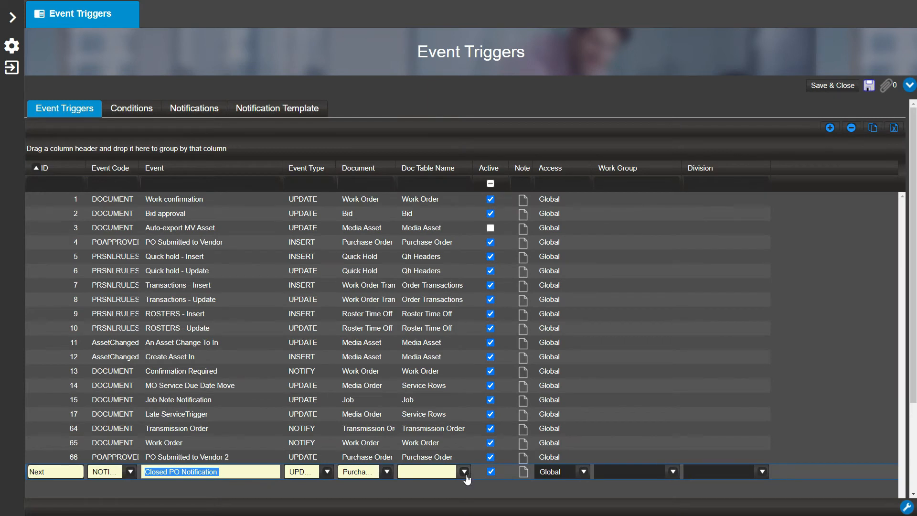
pyautogui.click(464, 471)
pyautogui.click(456, 431)
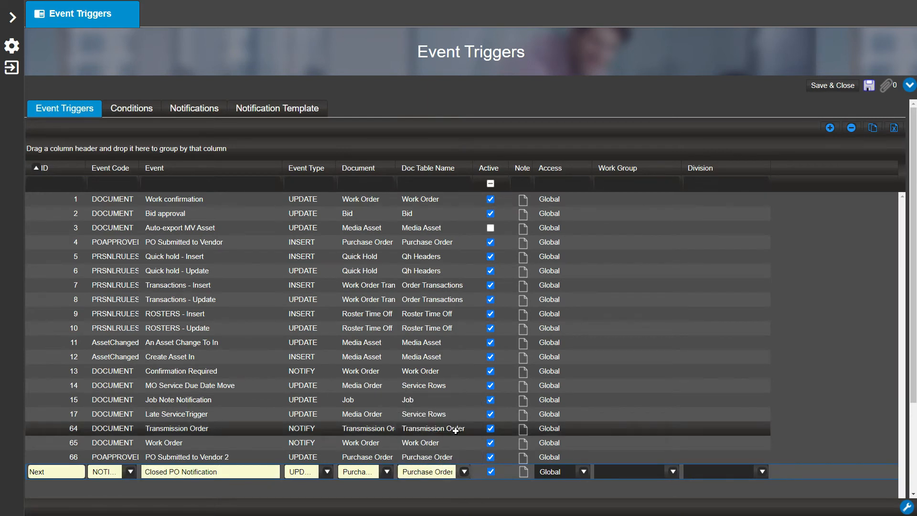
# - Add a condition to the trigger on the Purchase Order table's PO Status [po_status] column
pyautogui.click(144, 113)
pyautogui.click(840, 191)
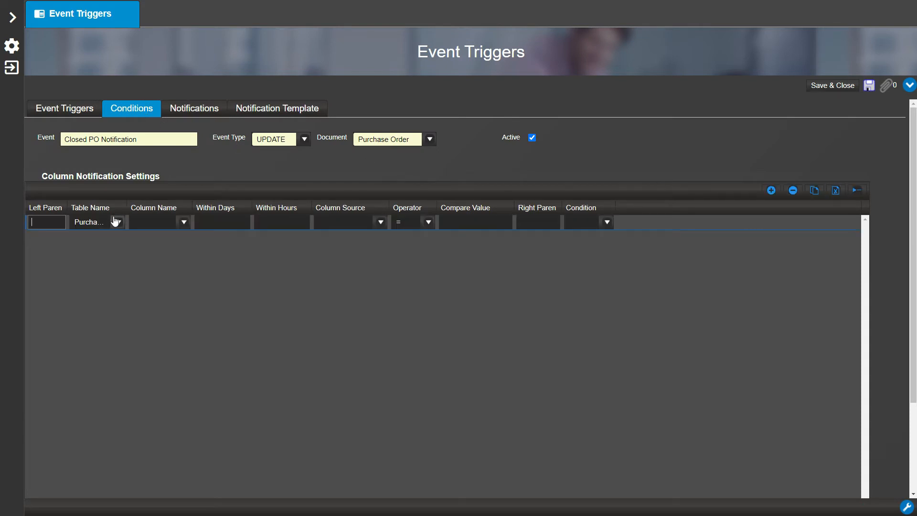
pyautogui.click(115, 221)
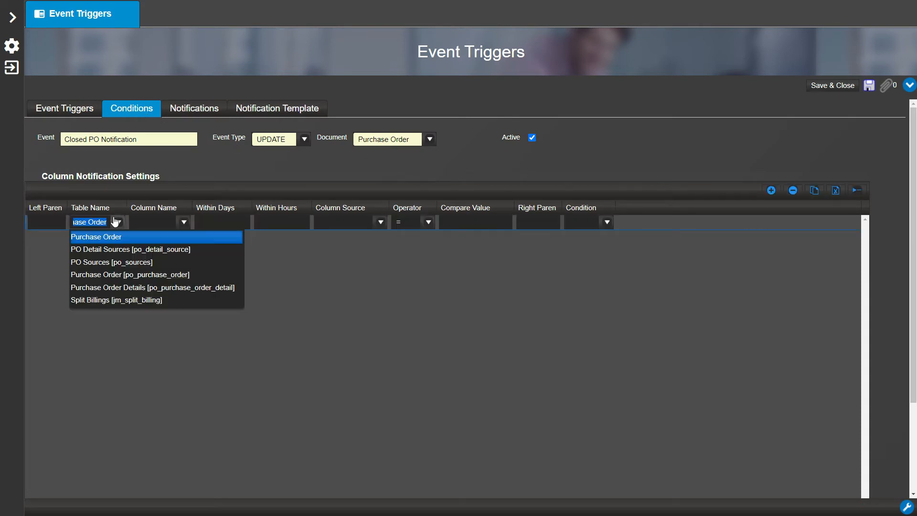
pyautogui.click(184, 223)
pyautogui.write('po s')
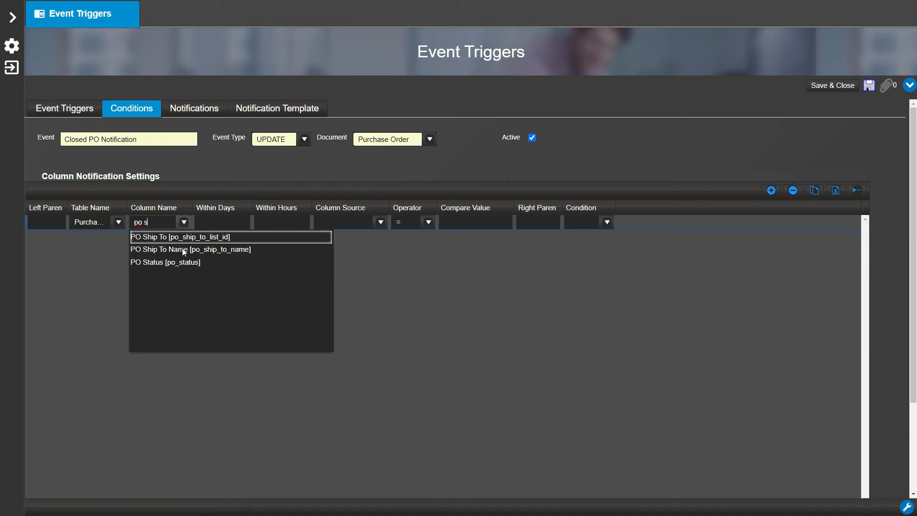
pyautogui.click(182, 262)
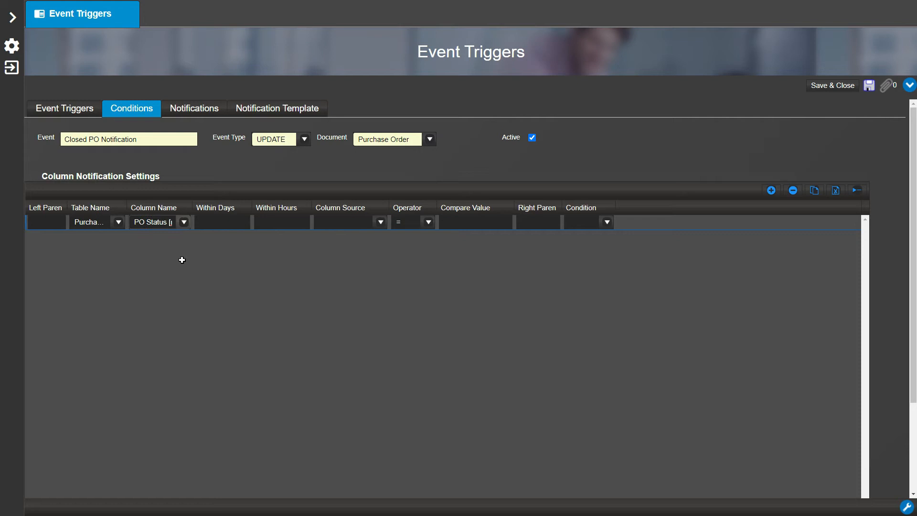
# - Complete the PO Status condition with column source modified, operator =, and compare value Closed
pyautogui.click(380, 223)
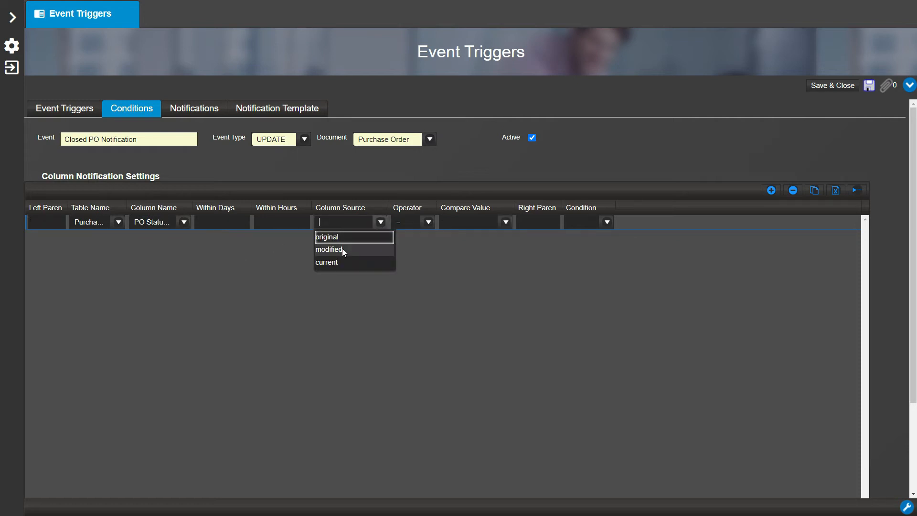
pyautogui.click(428, 223)
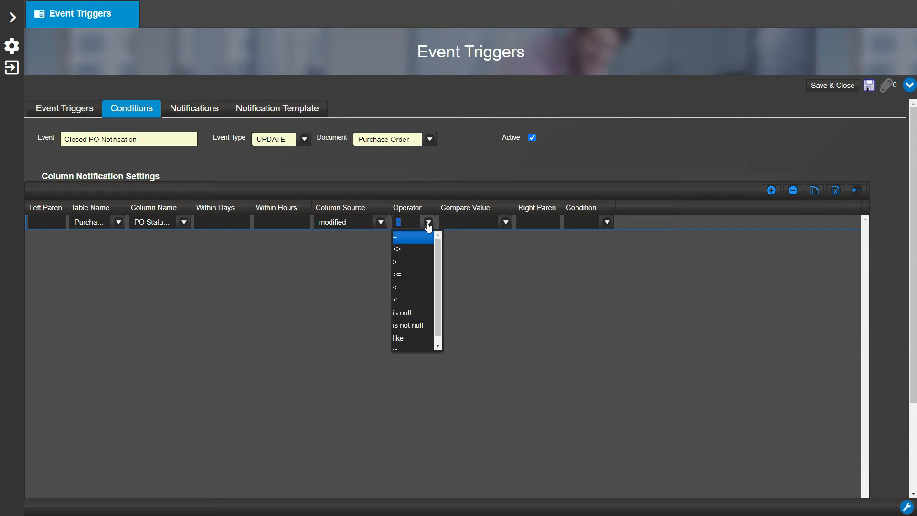
pyautogui.click(478, 245)
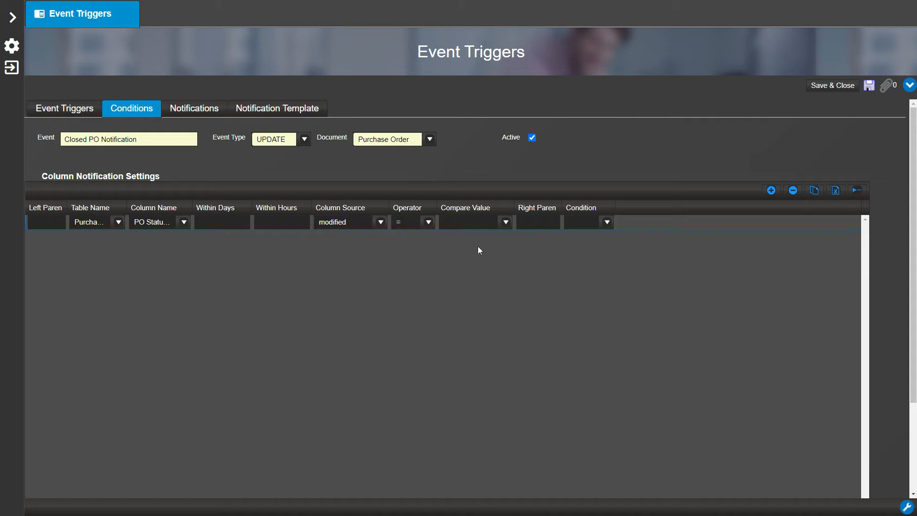
pyautogui.click(505, 222)
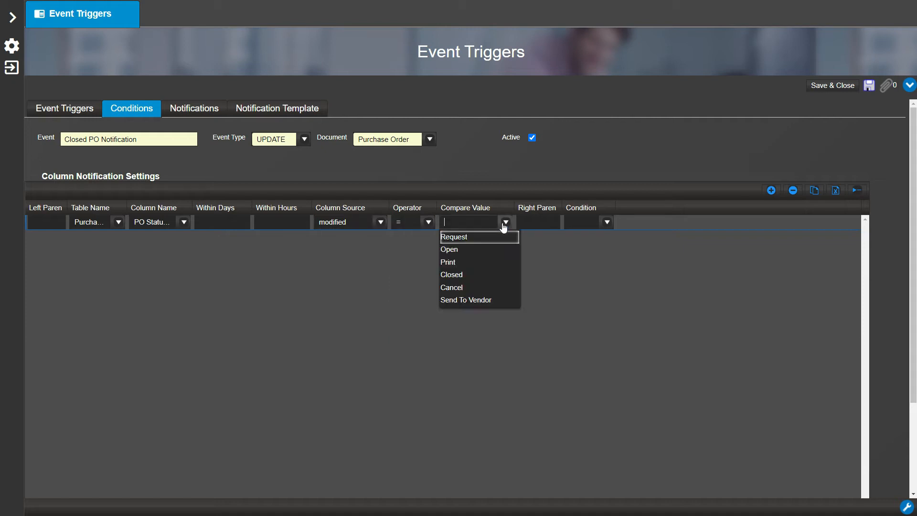
pyautogui.click(471, 275)
# - Add a report attachment to the trigger using the Purchase Order Form layout
pyautogui.click(905, 93)
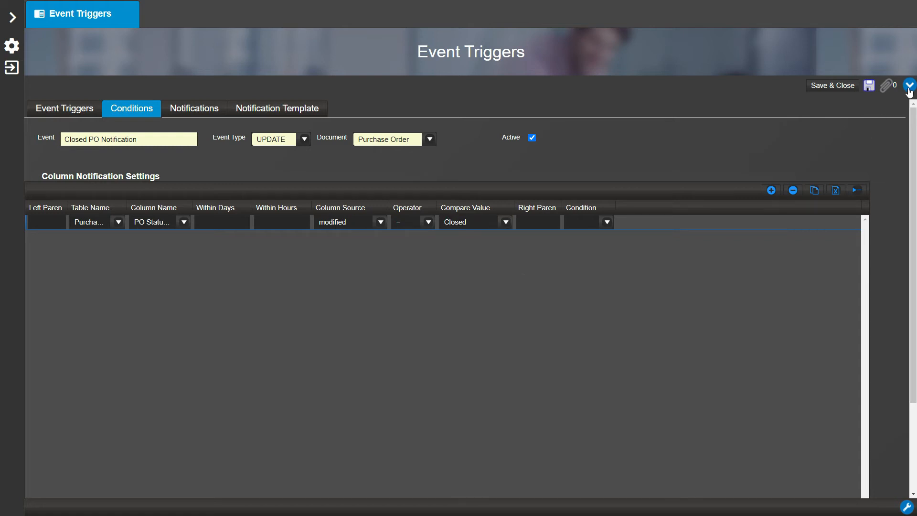
pyautogui.click(840, 179)
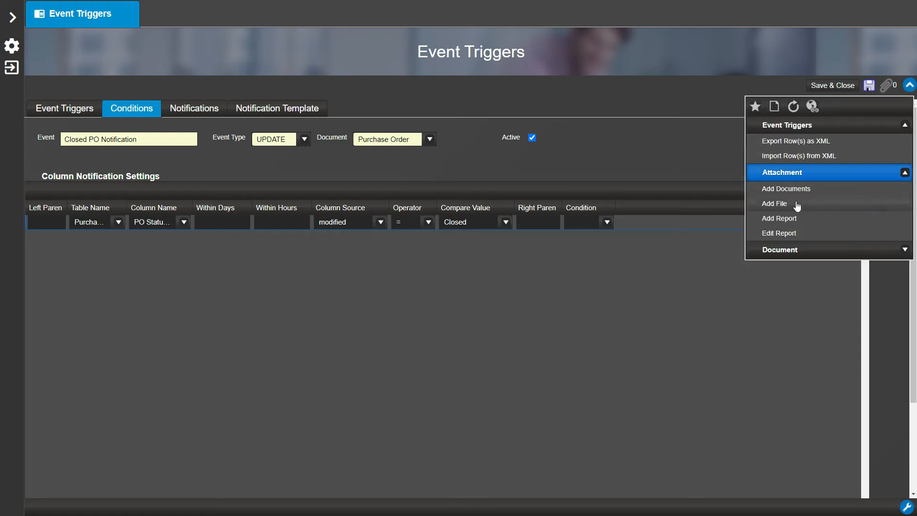
pyautogui.click(785, 219)
pyautogui.click(534, 88)
pyautogui.write('purc')
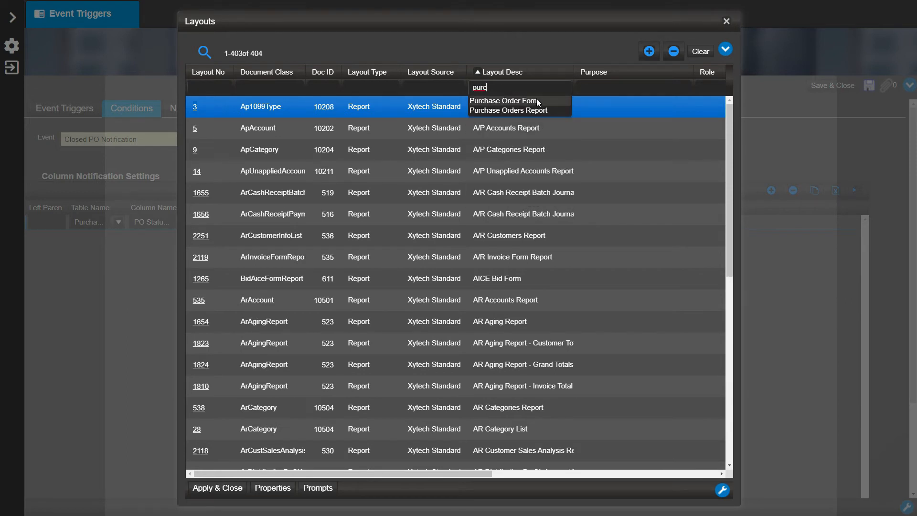
pyautogui.click(536, 99)
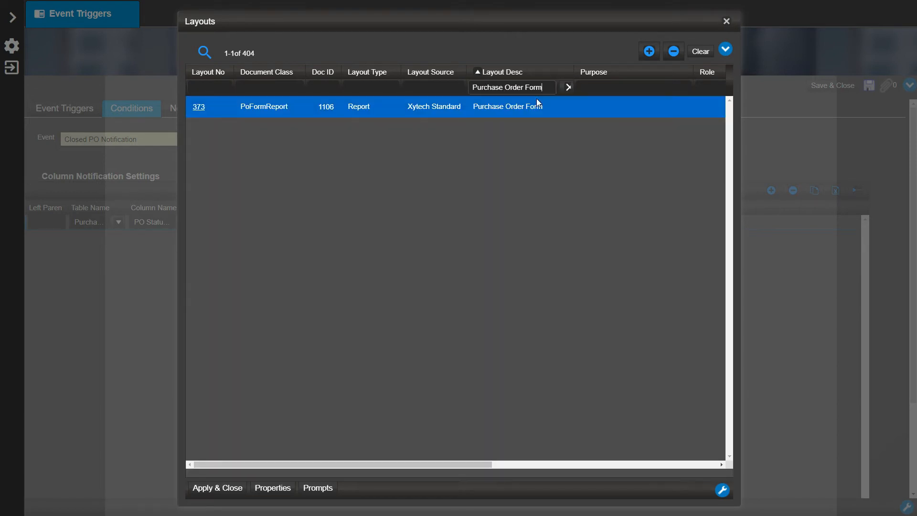
pyautogui.click(233, 487)
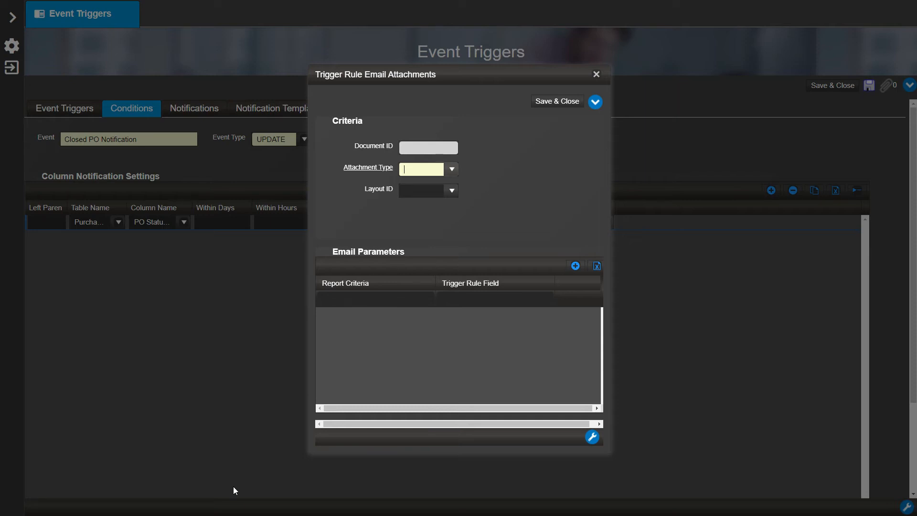
# - Set the email attachment type to PDF and its layout ID to Purchase Order Form (FactoryCode=X2)
pyautogui.click(451, 170)
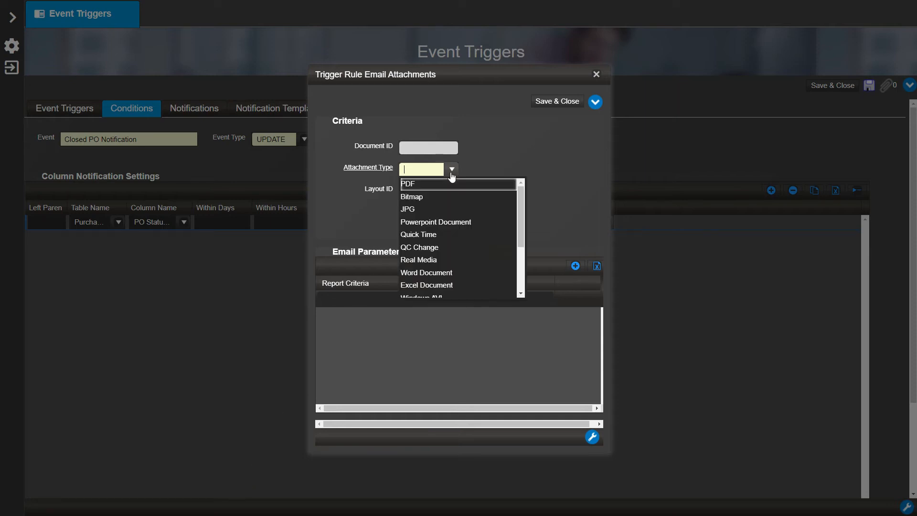
pyautogui.click(442, 184)
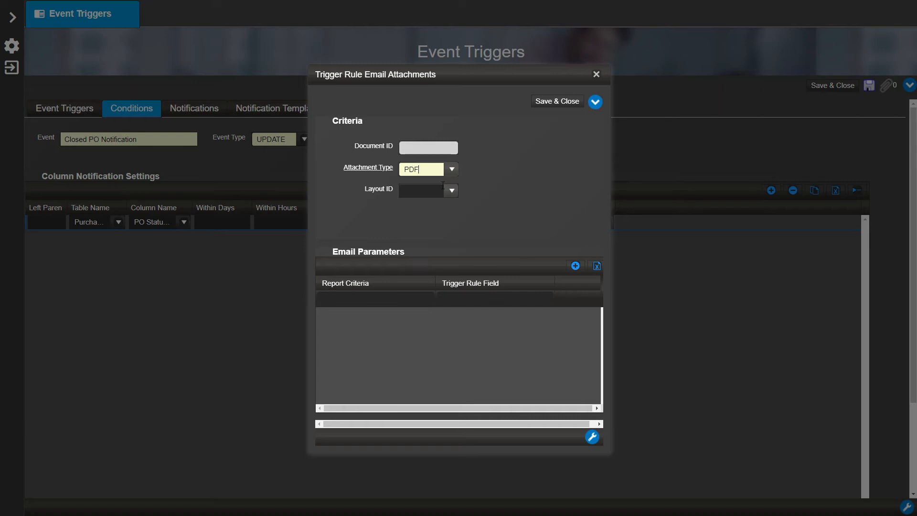
pyautogui.click(452, 190)
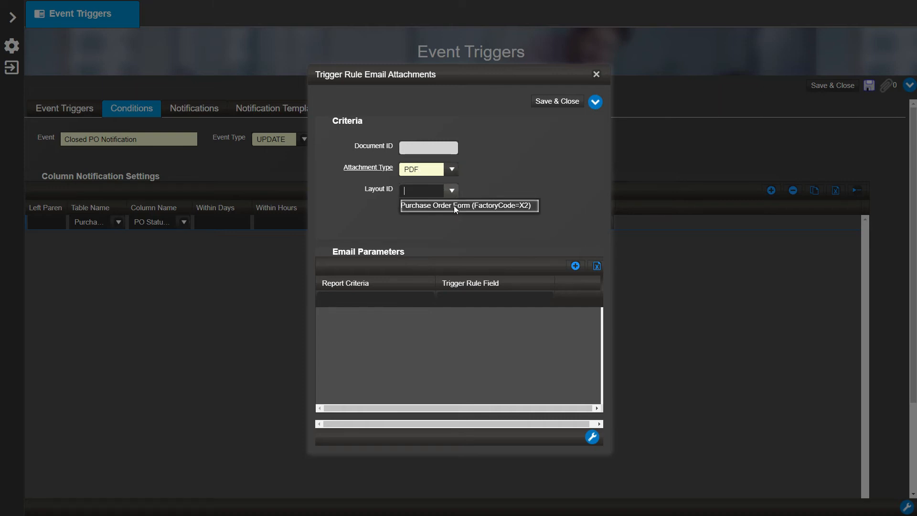
pyautogui.click(455, 207)
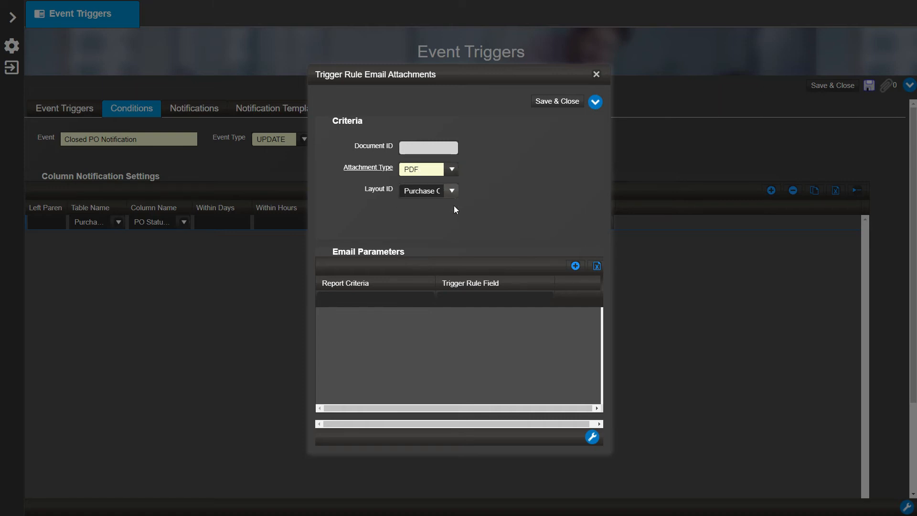
# - Add an email parameter mapping report criteria PO No to trigger rule field PO No (po_no), then save the attachment and the event trigger
pyautogui.click(575, 266)
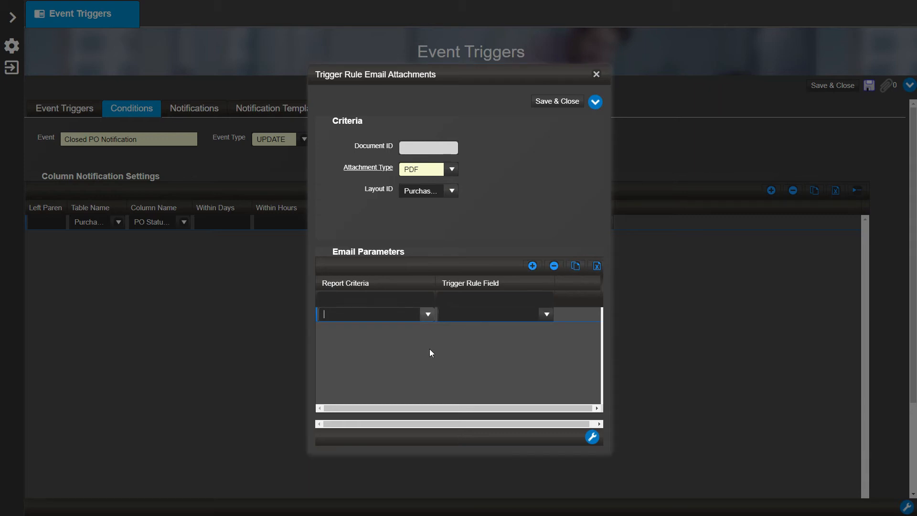
pyautogui.click(433, 319)
pyautogui.write('po')
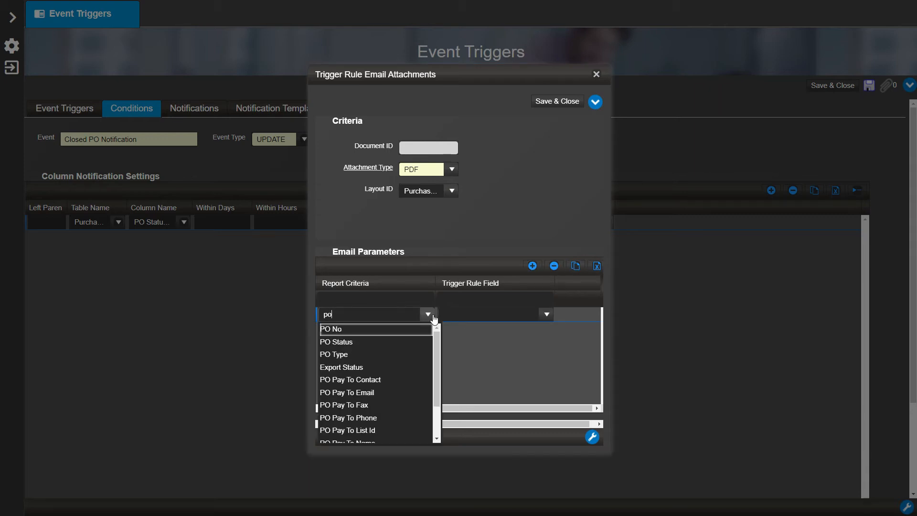
pyautogui.click(405, 329)
pyautogui.click(549, 315)
pyautogui.write('po no')
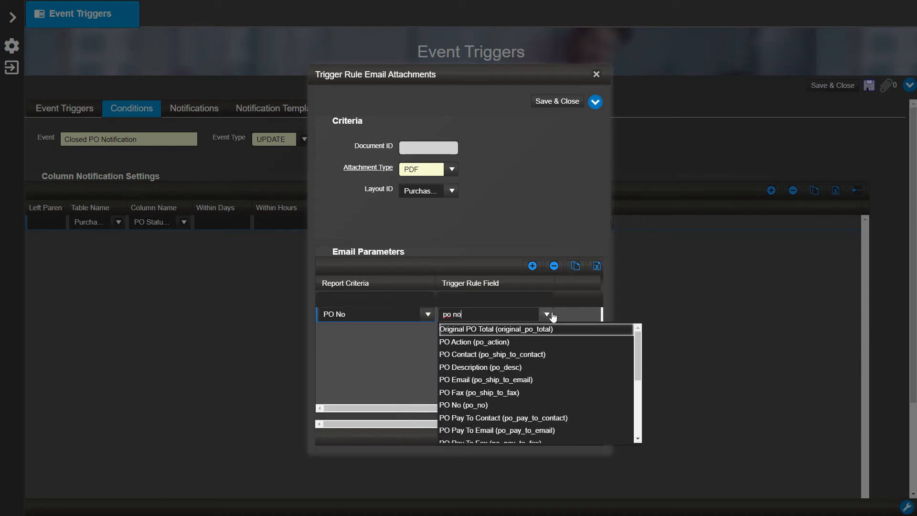
pyautogui.click(515, 329)
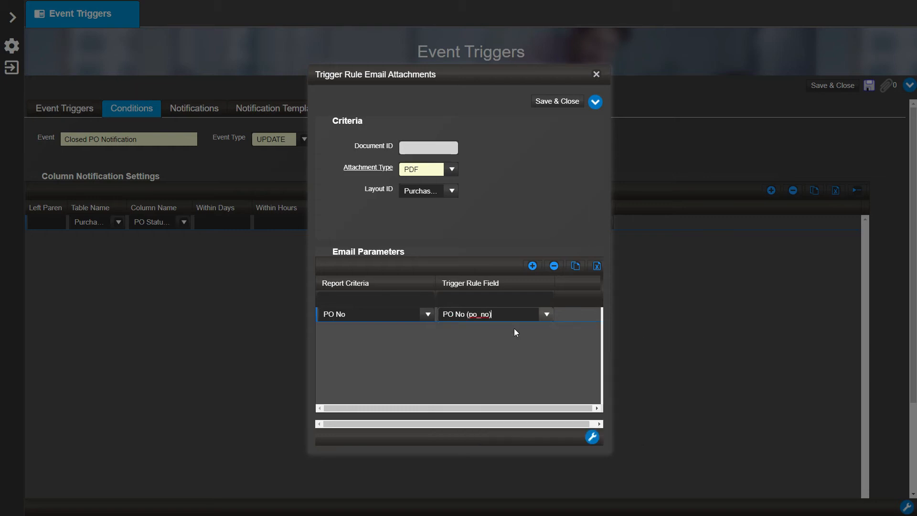
pyautogui.click(562, 102)
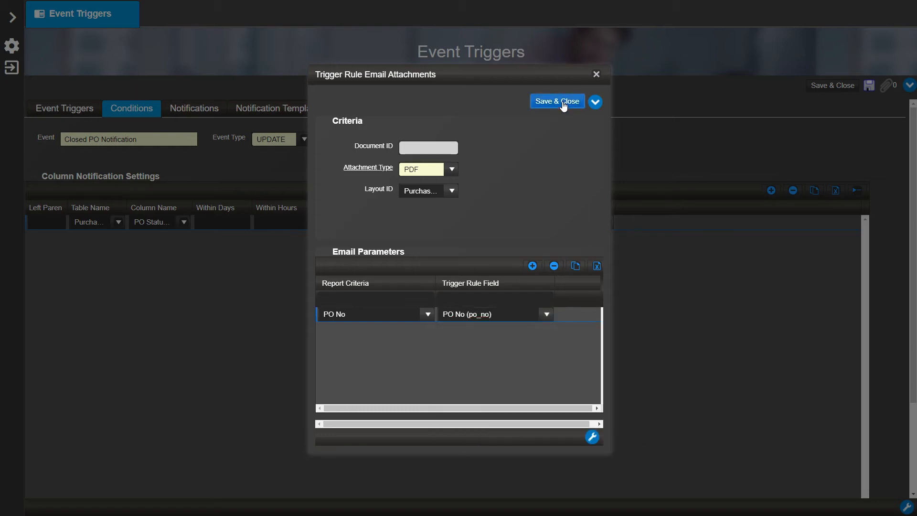
pyautogui.click(865, 90)
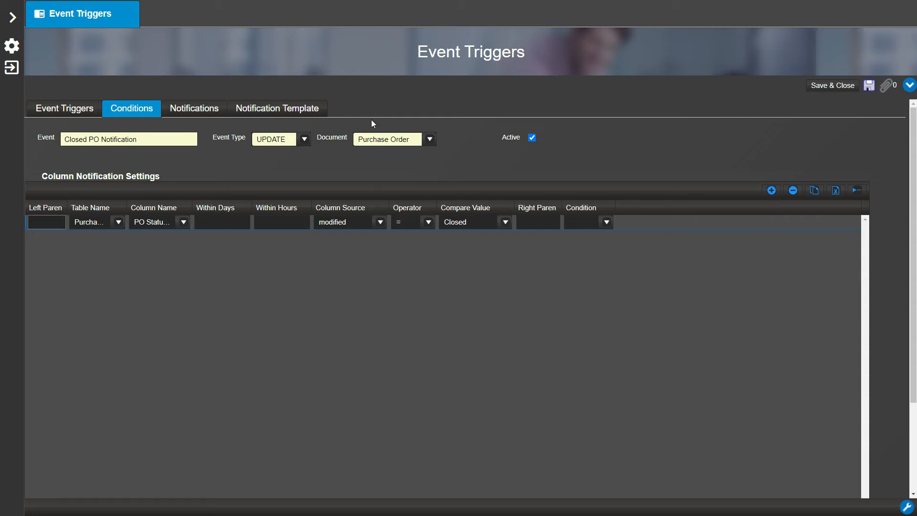
# - Fill in the notification email template's From Email Address and Email To fields with the sender's and recipient's email addresses
pyautogui.click(321, 114)
pyautogui.click(302, 215)
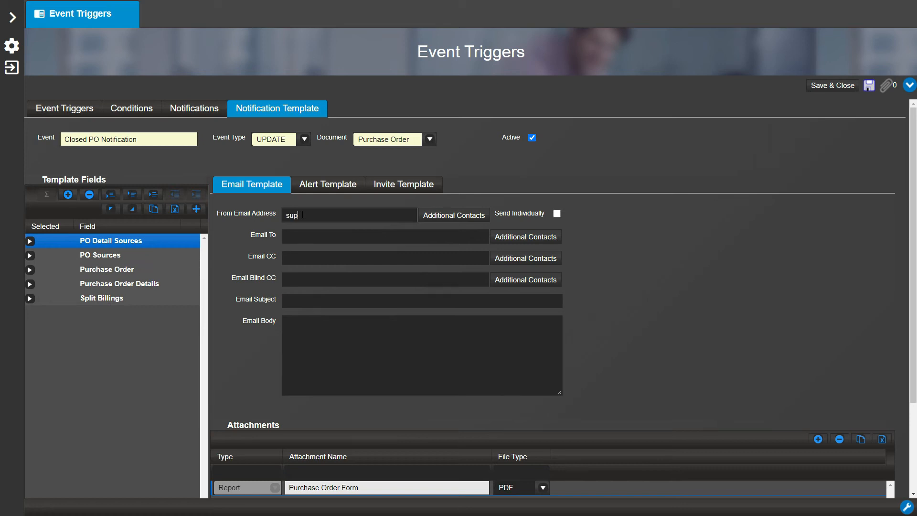
pyautogui.click(302, 237)
# - Insert the Purchase Order template field PO Description (po_desc) as the email subject
pyautogui.click(296, 299)
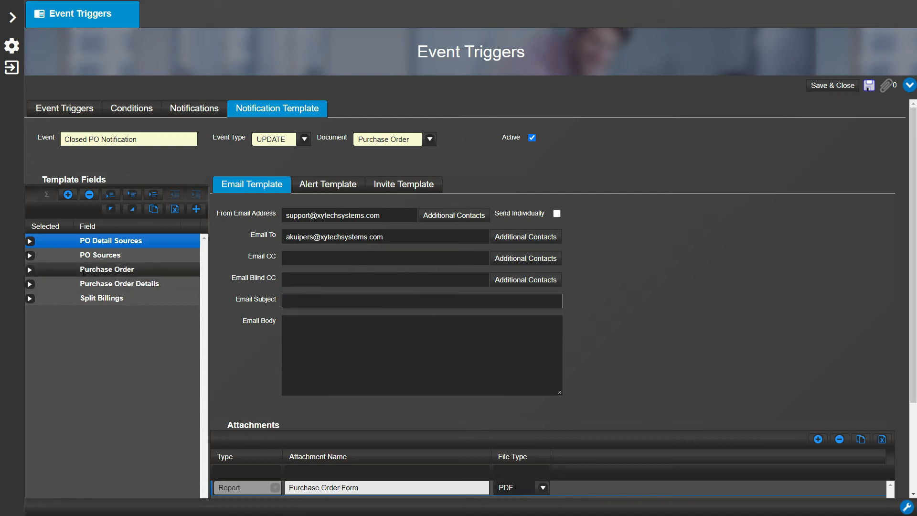
pyautogui.click(30, 270)
pyautogui.scroll(-15, 96, 379)
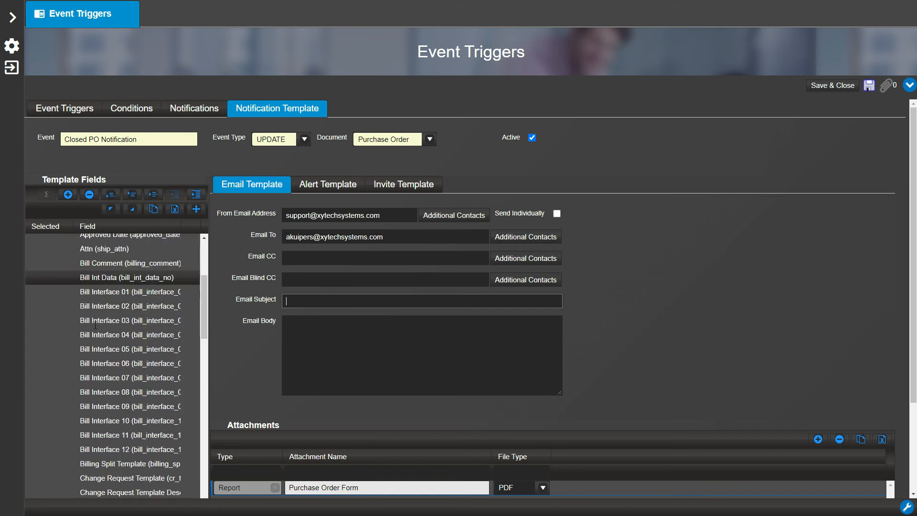
pyautogui.scroll(-10, 95, 381)
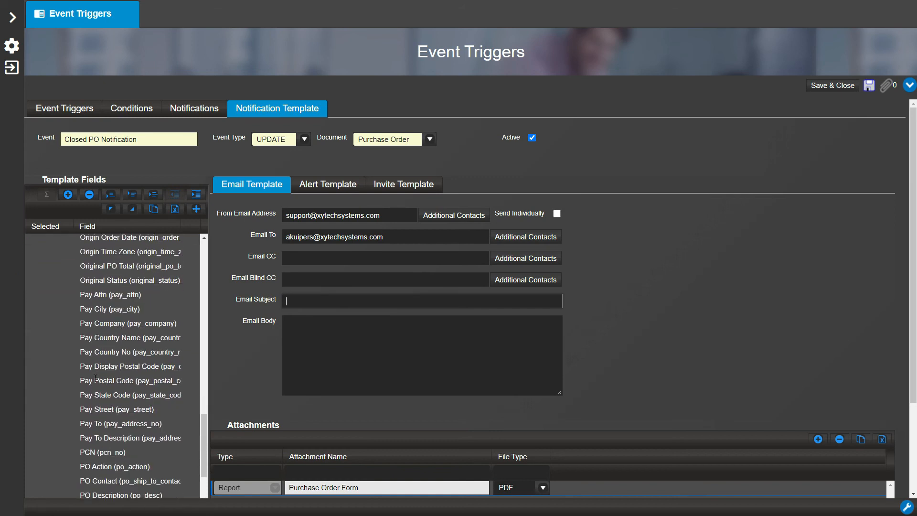
pyautogui.scroll(-2, 96, 381)
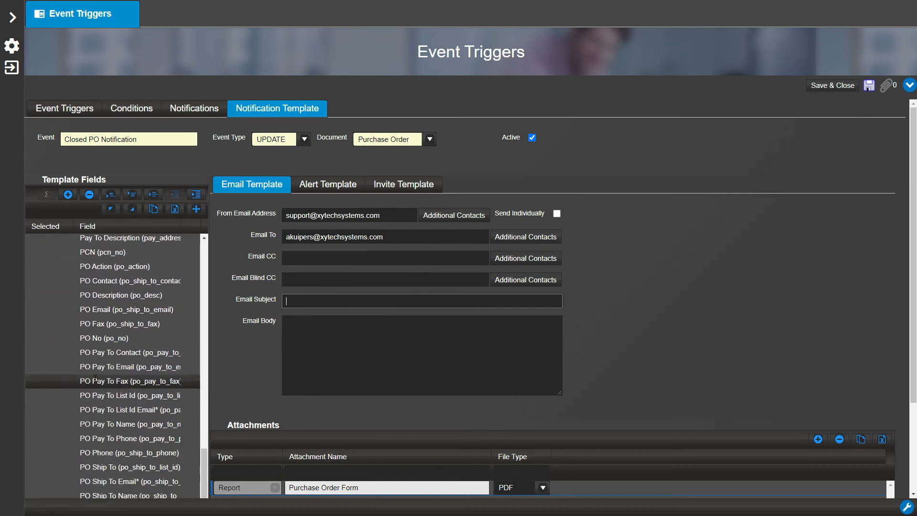
pyautogui.moveTo(125, 296); pyautogui.dragTo(310, 298)
# - Enter "Hi, Your PO has been Closed." as the email body and save the event trigger
pyautogui.click(303, 330)
pyautogui.write('Hi, Your PO has been Closed.')
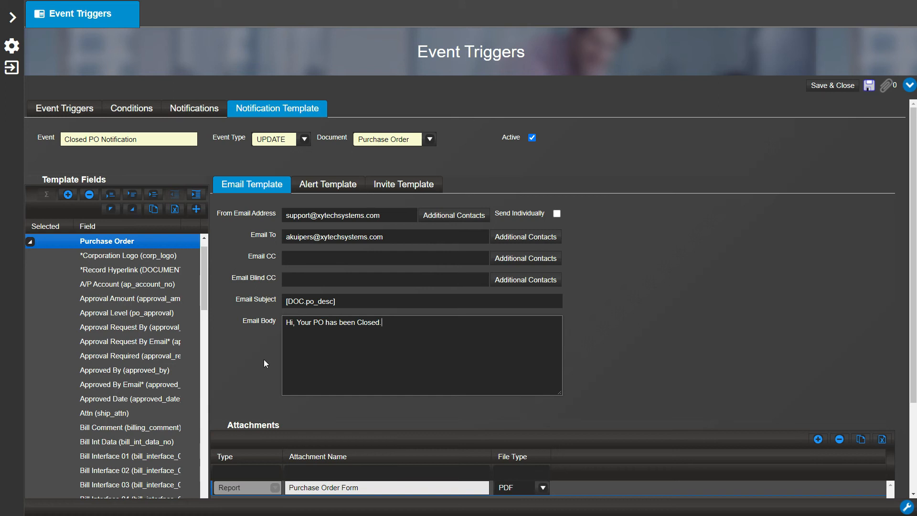
pyautogui.click(869, 88)
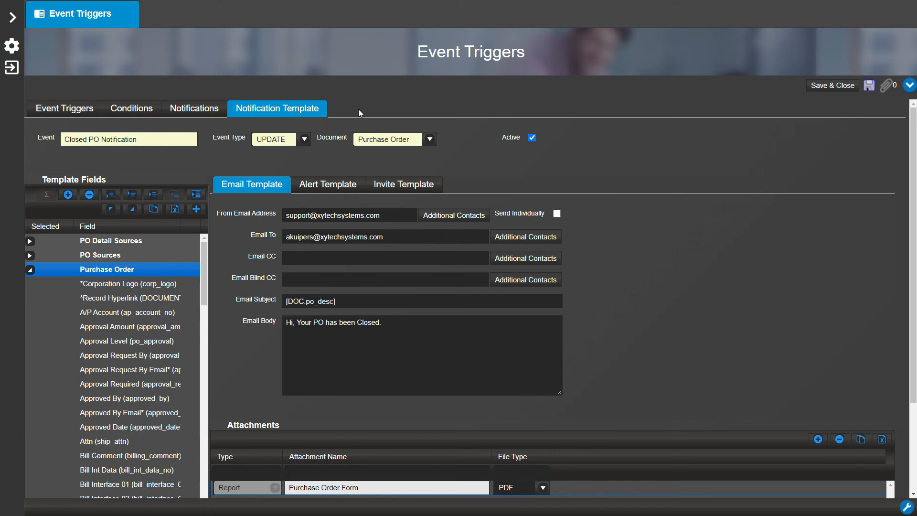
# - Open the AMEX purchase order "AutoExport Test2" that has status Open and set its PO Status to Closed
pyautogui.click(12, 19)
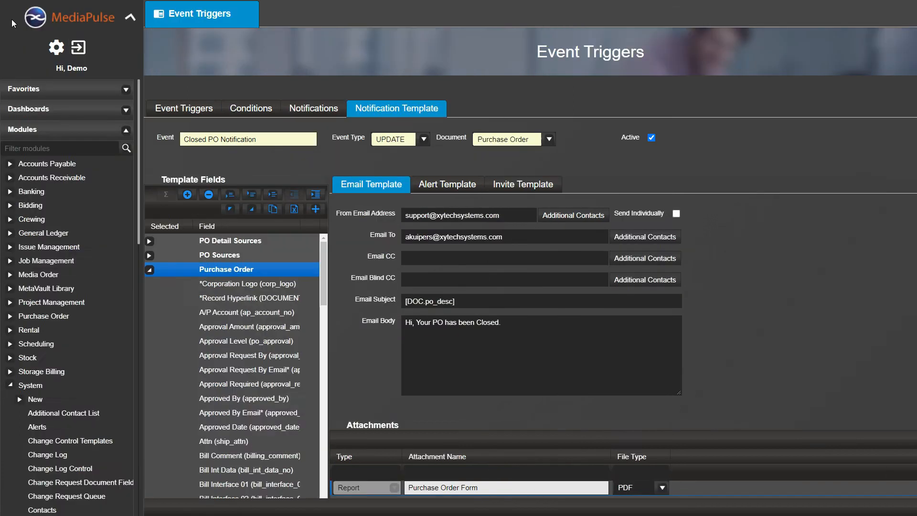
pyautogui.click(33, 317)
pyautogui.click(48, 398)
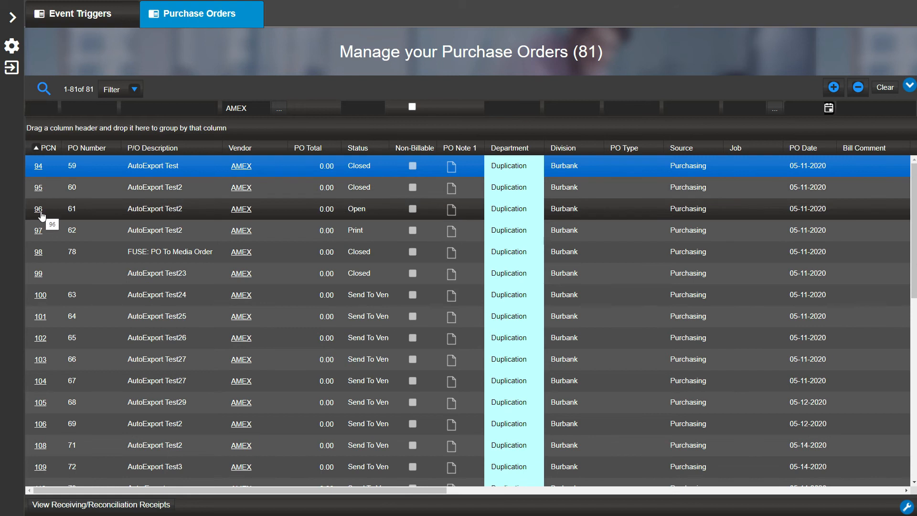
pyautogui.click(38, 211)
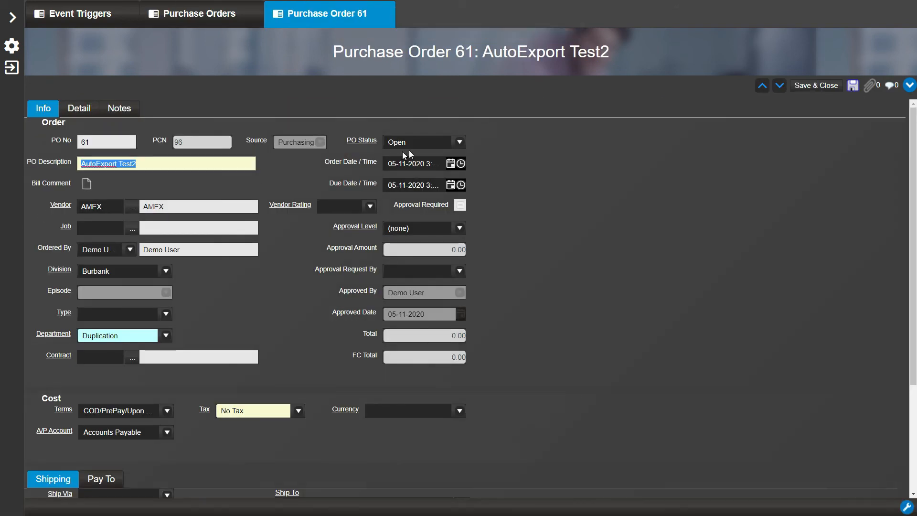
pyautogui.click(460, 142)
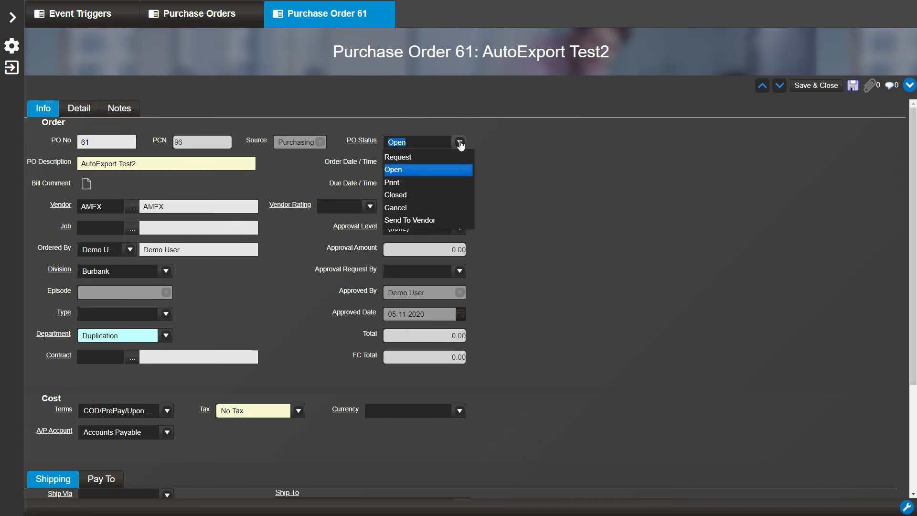
pyautogui.click(422, 194)
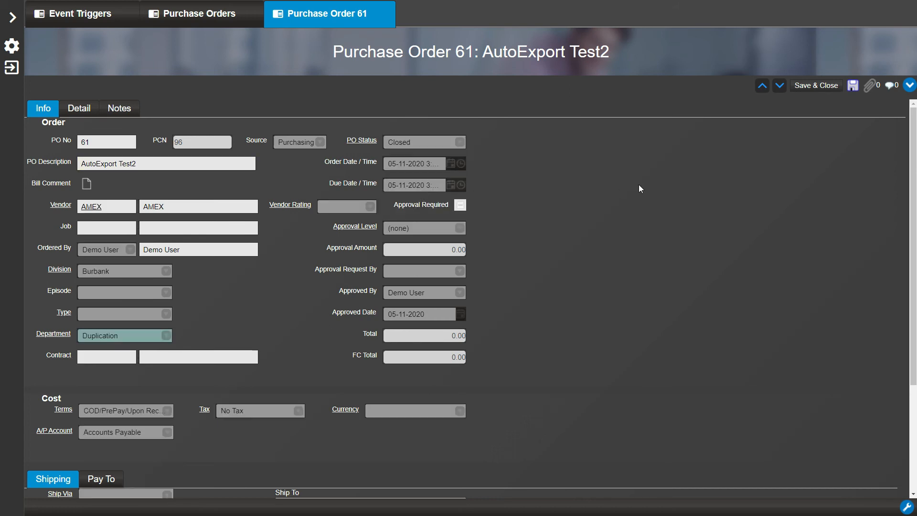
# - Run the Event Trigger Report for the purchase order and examine the result of the Closed PO Notification rule
pyautogui.click(910, 85)
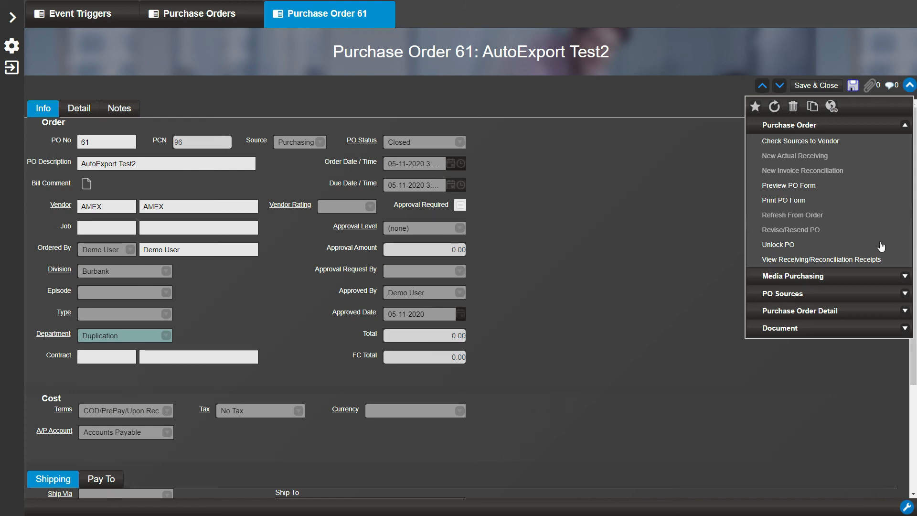
pyautogui.click(842, 328)
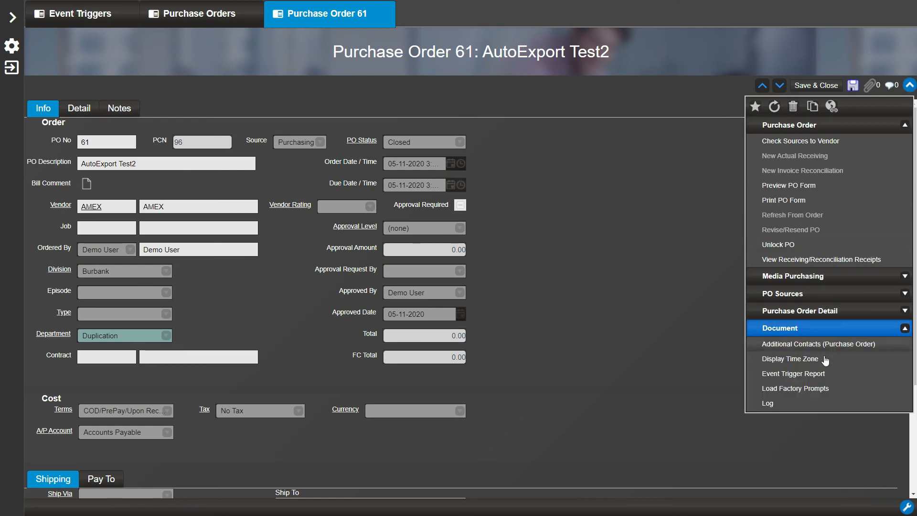
pyautogui.click(823, 374)
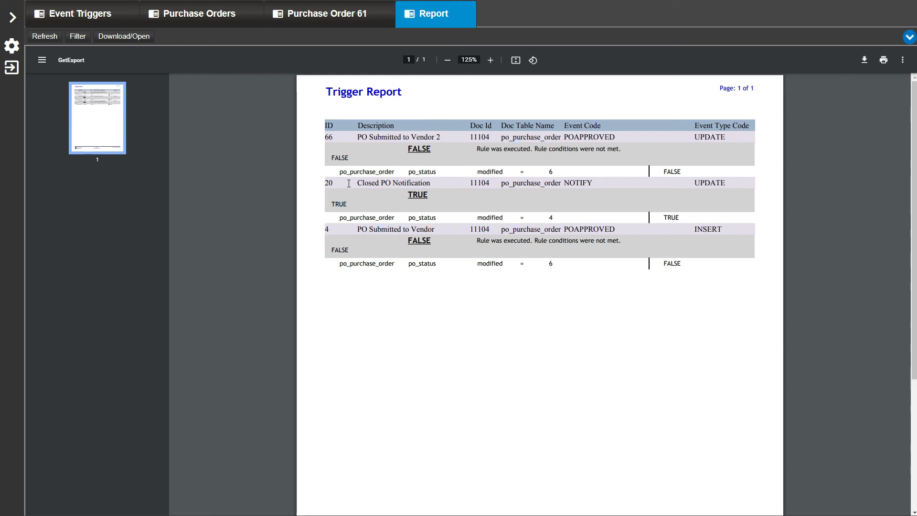
pyautogui.moveTo(349, 184); pyautogui.dragTo(431, 184)
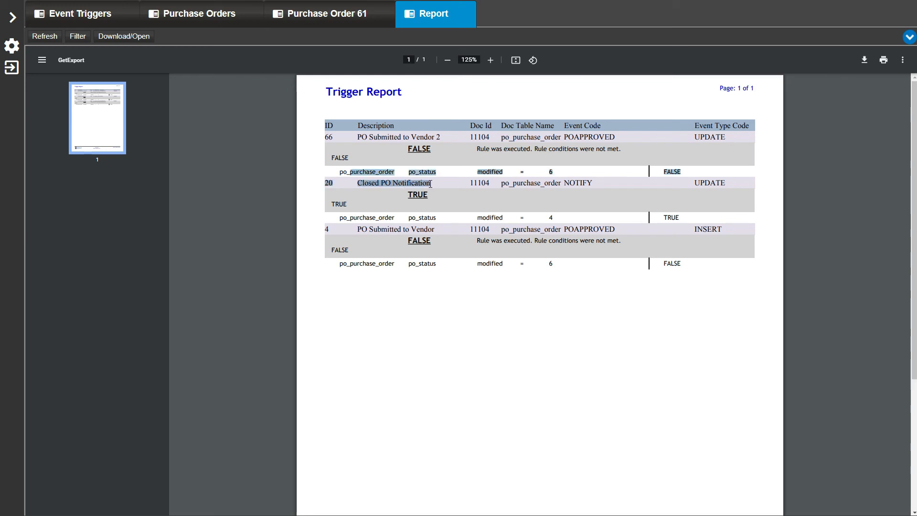
pyautogui.click(457, 203)
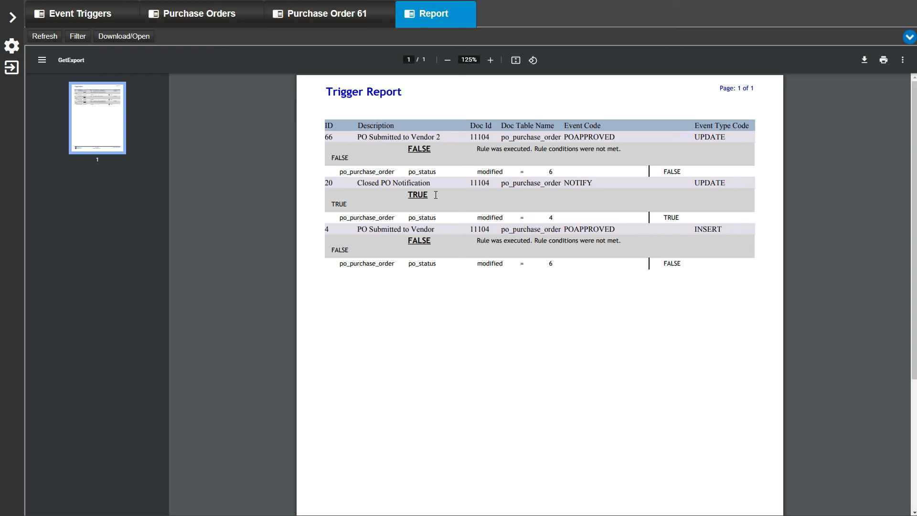
# - Return to the AutoExport Test2 purchase order, then save and close it
pyautogui.click(351, 19)
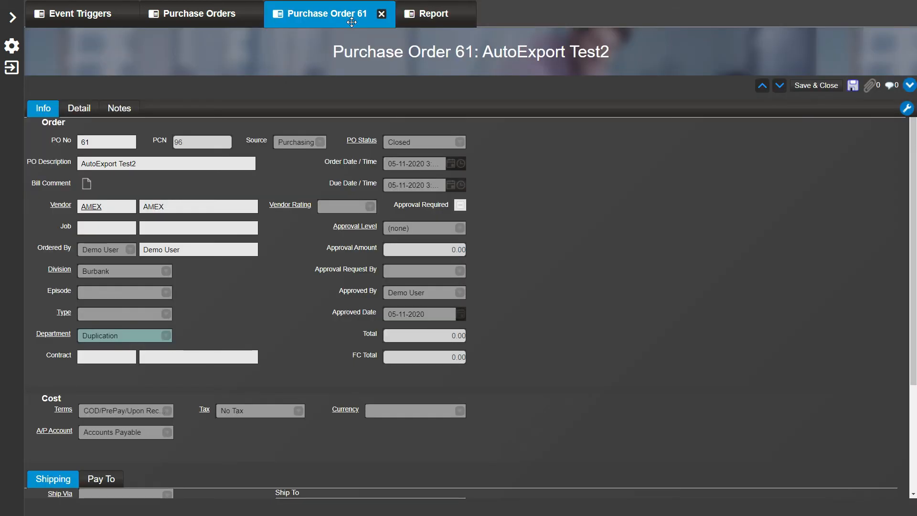
pyautogui.click(820, 90)
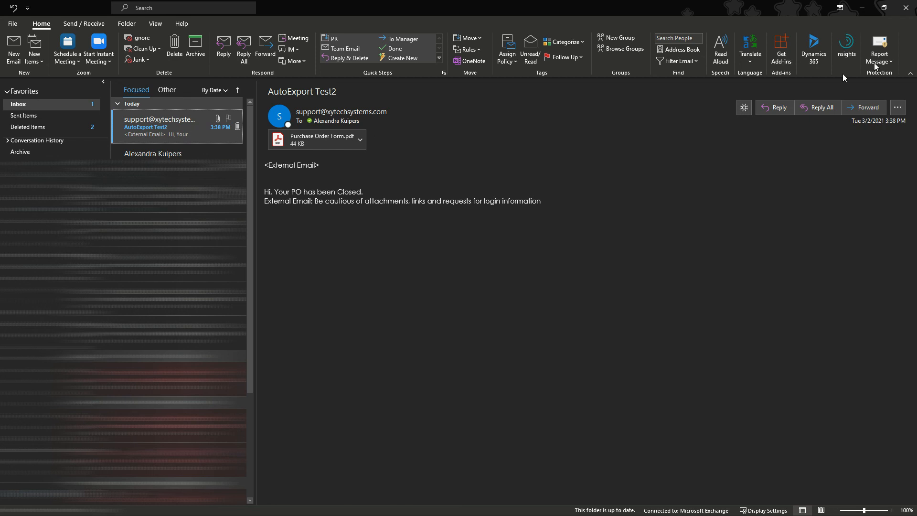
# - Switch to Outlook, check the AutoExport Test2 notification email, and view its attached Purchase Order Form.pdf before closing the PDF
pyautogui.press('Return')
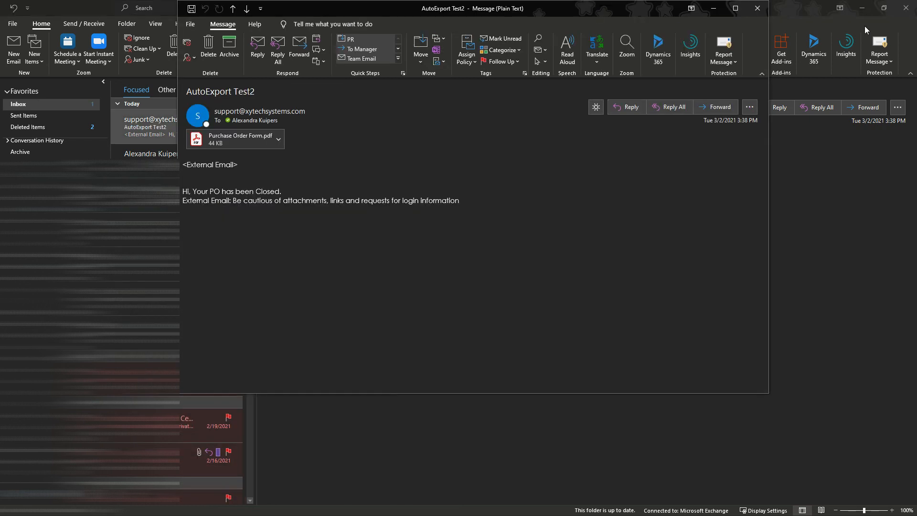
pyautogui.click(870, 8)
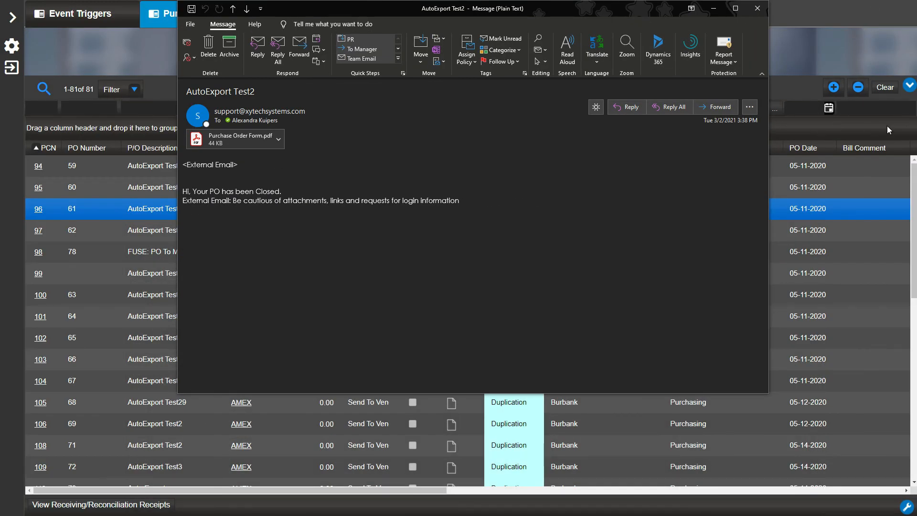
pyautogui.doubleClick(245, 141)
pyautogui.click(423, 223)
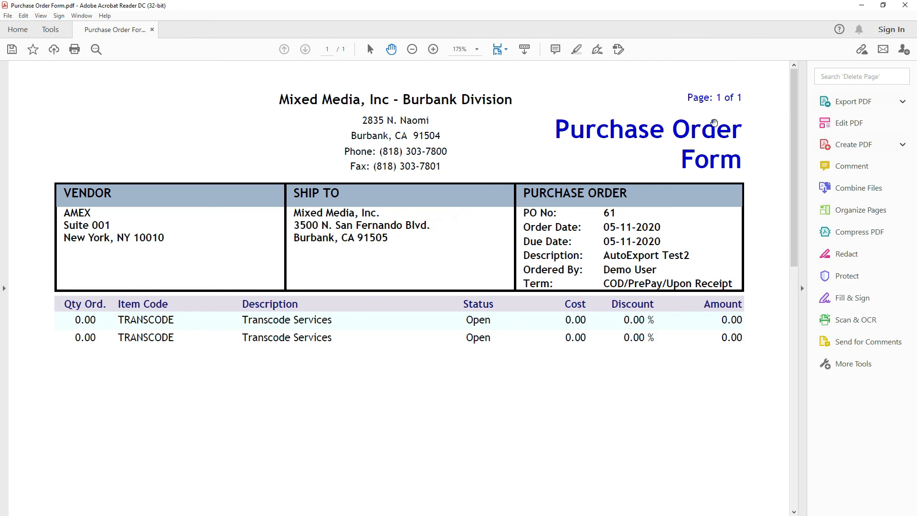
pyautogui.click(905, 6)
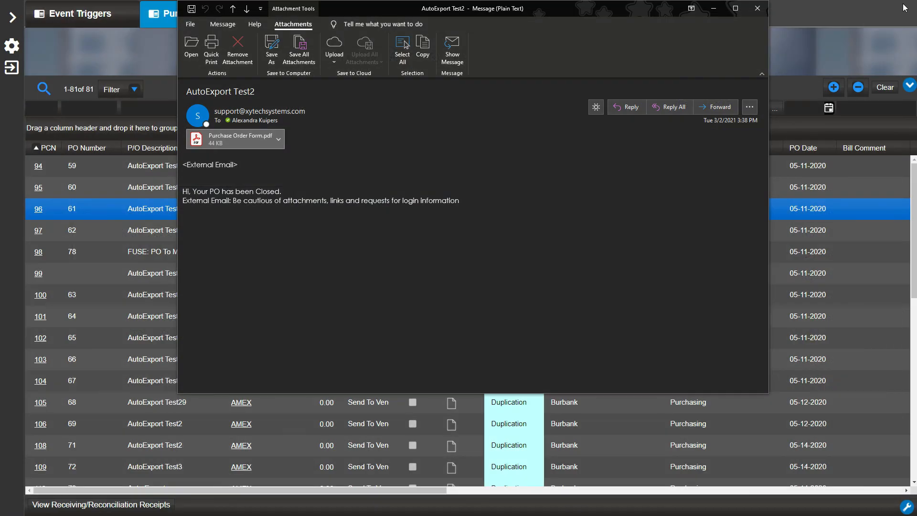